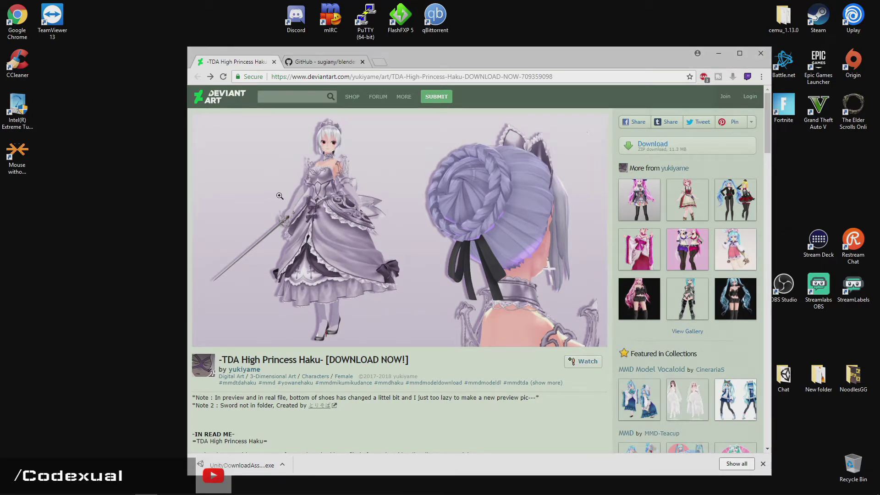
Look over the blender_mmd_tools repository page, then return to the TDA High Princess Haku page.
{"action": "left_click", "coordinate": [308, 63]}
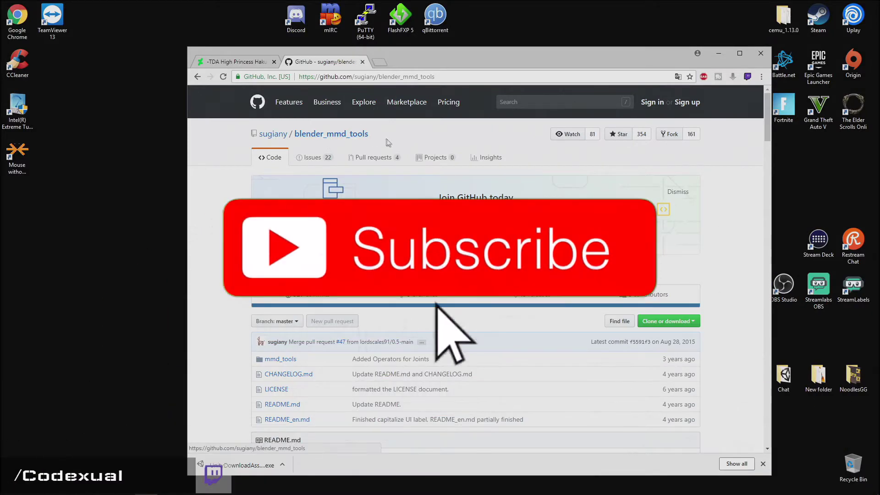
{"action": "mouse_move", "coordinate": [371, 134]}
{"action": "left_mouse_down"}
{"action": "mouse_move", "coordinate": [296, 136]}
{"action": "mouse_move", "coordinate": [369, 135]}
{"action": "left_mouse_up"}
{"action": "left_click", "coordinate": [243, 62]}
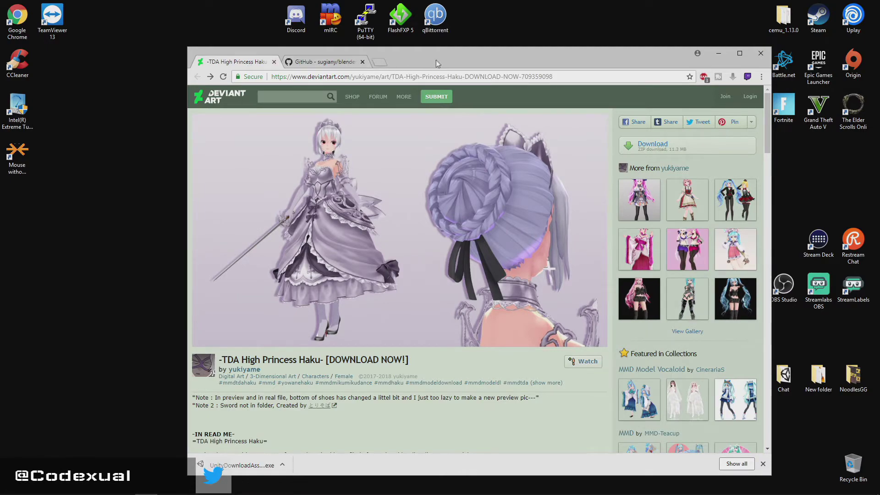
Minimize the Chrome window and select both downloaded zip archives on the desktop.
{"action": "mouse_move", "coordinate": [436, 64]}
{"action": "left_mouse_down"}
{"action": "mouse_move", "coordinate": [435, 156]}
{"action": "mouse_move", "coordinate": [435, 82]}
{"action": "mouse_move", "coordinate": [425, 43]}
{"action": "left_mouse_up"}
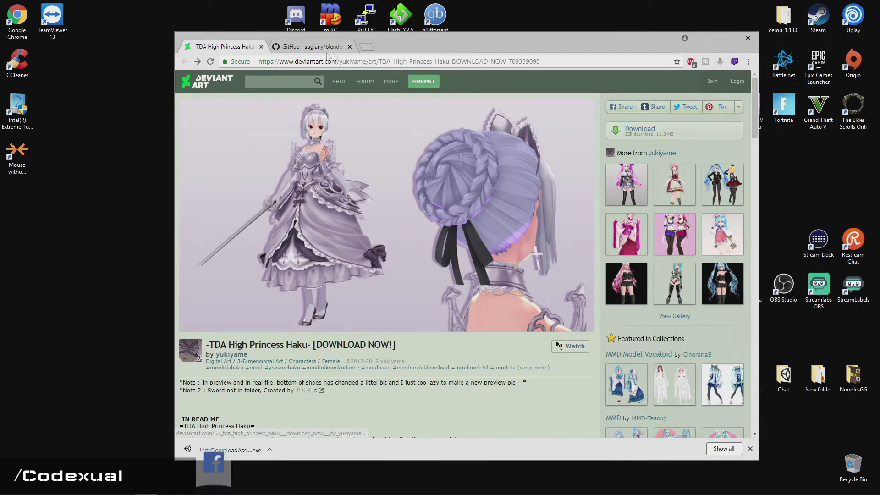
{"action": "left_click", "coordinate": [312, 46]}
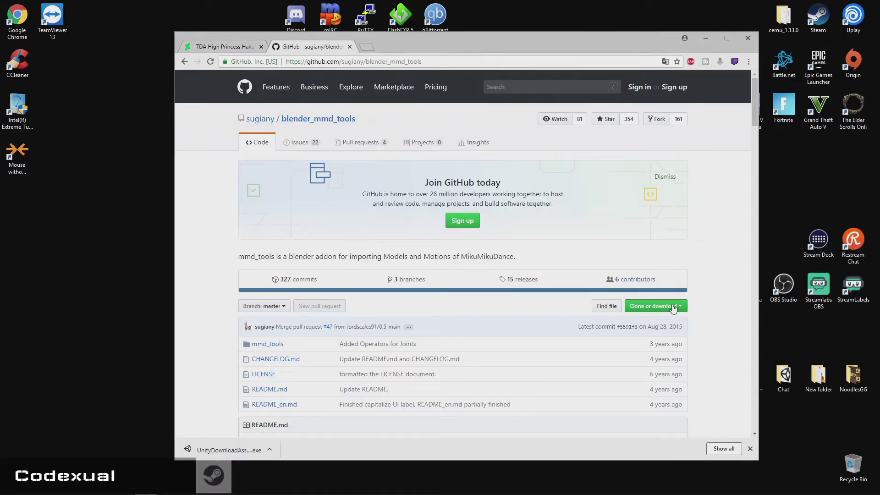
{"action": "left_click_drag", "start_coordinate": [472, 45], "coordinate": [392, 102]}
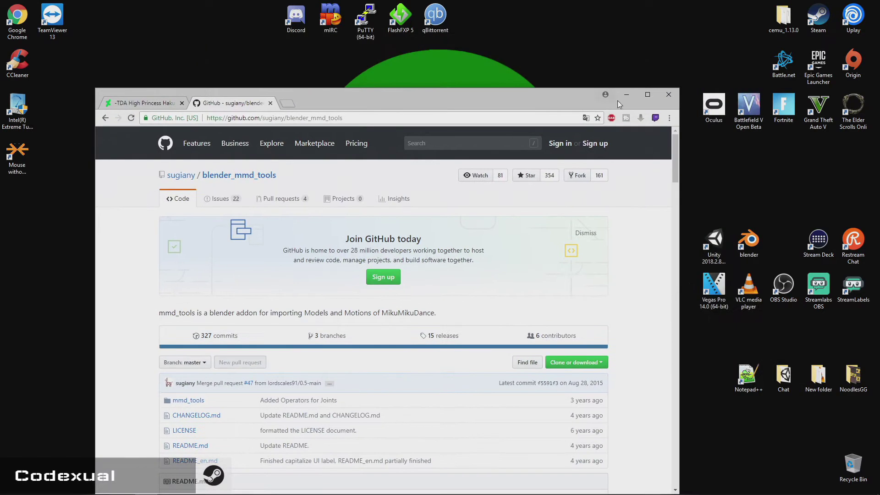
{"action": "left_click", "coordinate": [626, 95]}
{"action": "left_click_drag", "start_coordinate": [466, 271], "coordinate": [167, 133]}
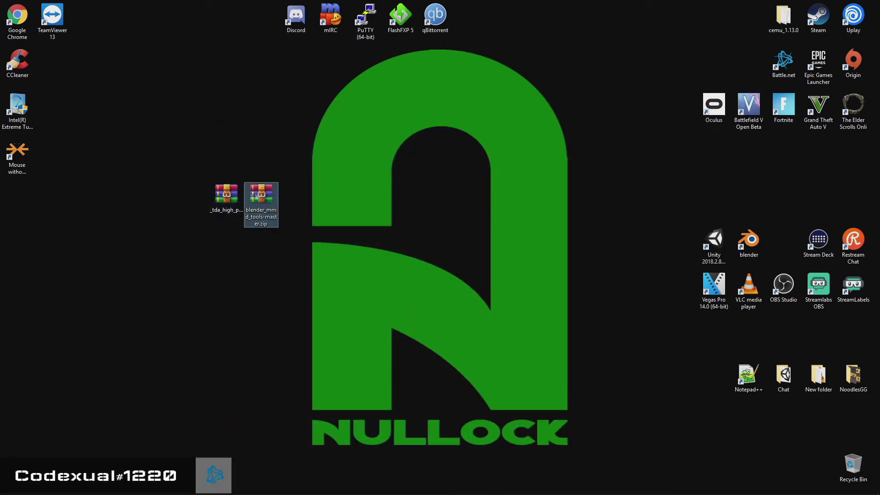
Extract the TDA High Princess Haku folder from its zip archive onto the desktop.
{"action": "left_click", "coordinate": [225, 193]}
{"action": "double_click", "coordinate": [225, 193]}
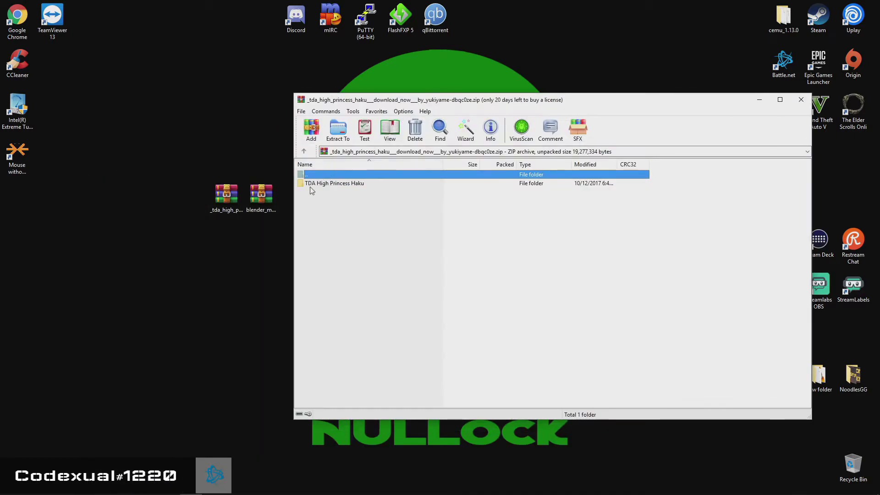
{"action": "left_click_drag", "start_coordinate": [311, 186], "coordinate": [167, 114]}
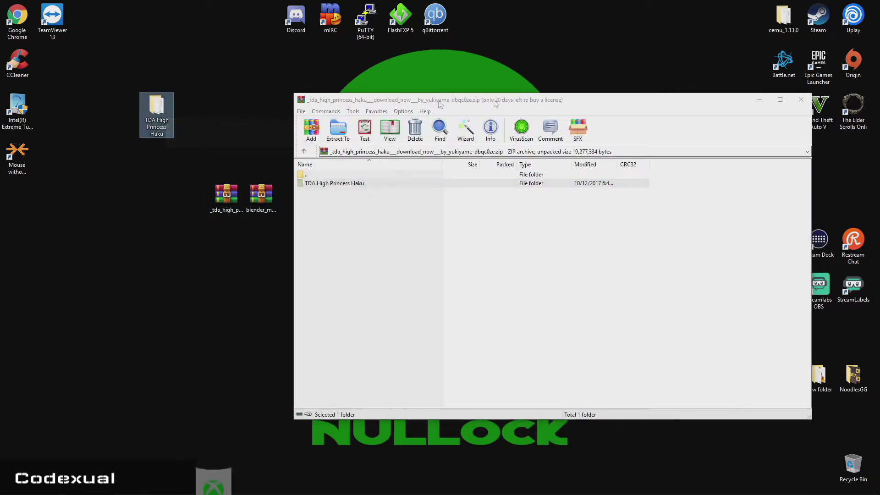
{"action": "left_click", "coordinate": [801, 99]}
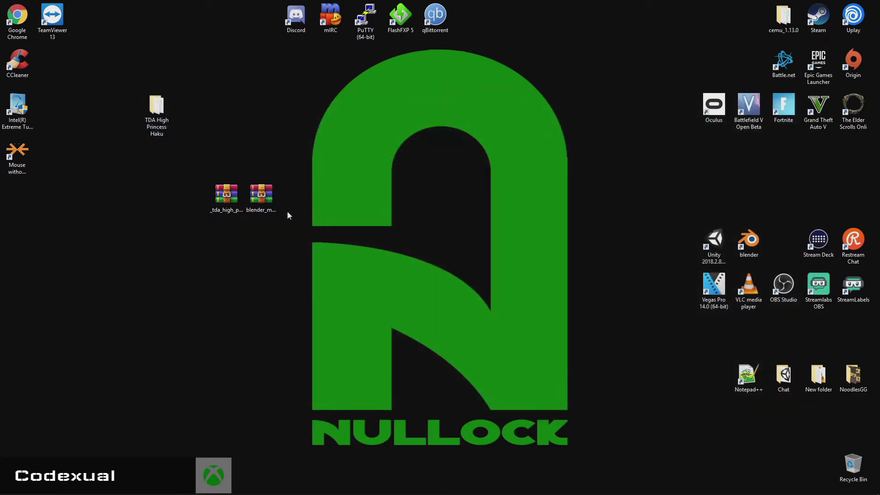
Open blender_mmd_tools-master.zip to the mmd_tools folder and bring up Program Files (D:) in Explorer.
{"action": "double_click", "coordinate": [267, 199]}
{"action": "double_click", "coordinate": [310, 185]}
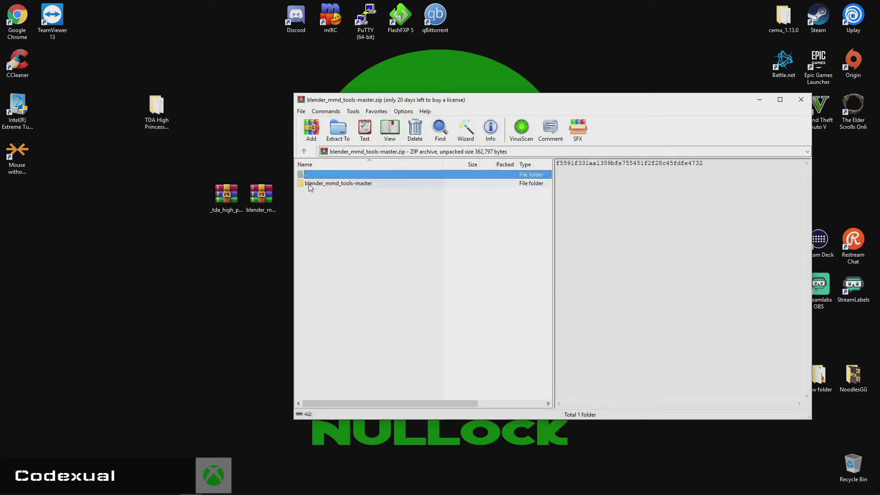
{"action": "left_click", "coordinate": [316, 184]}
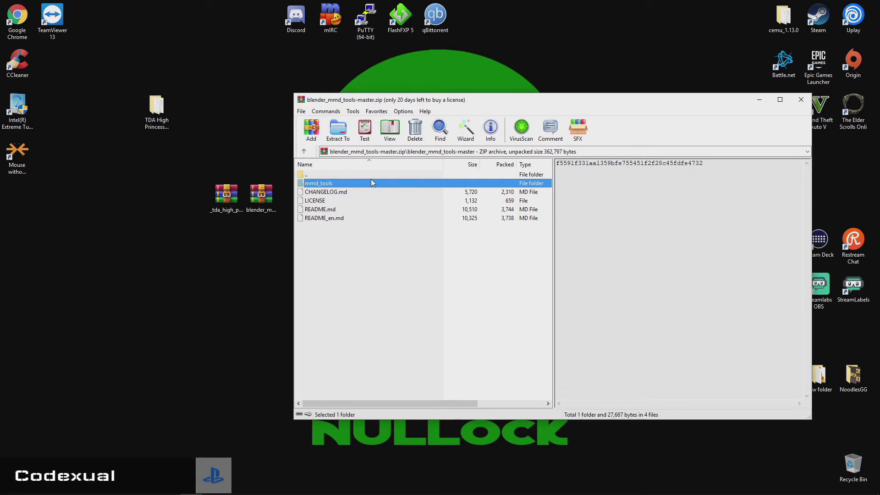
{"action": "key", "text": "super+e"}
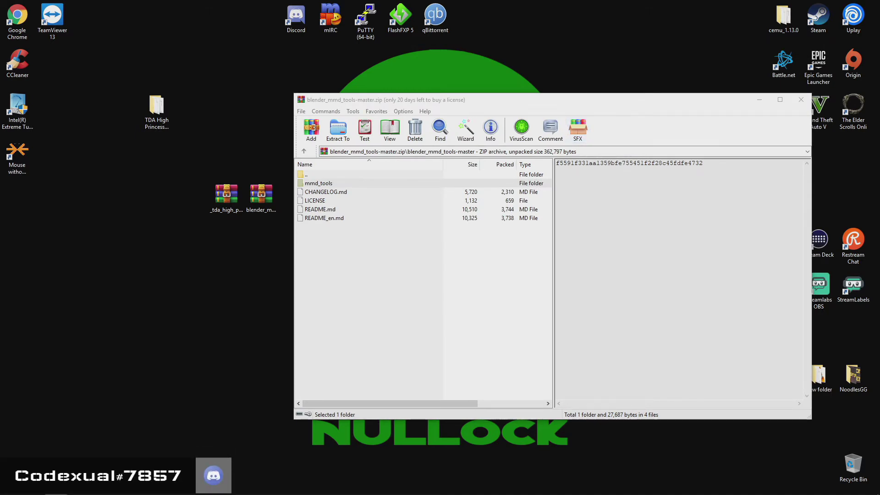
{"action": "key", "text": "alt+Tab"}
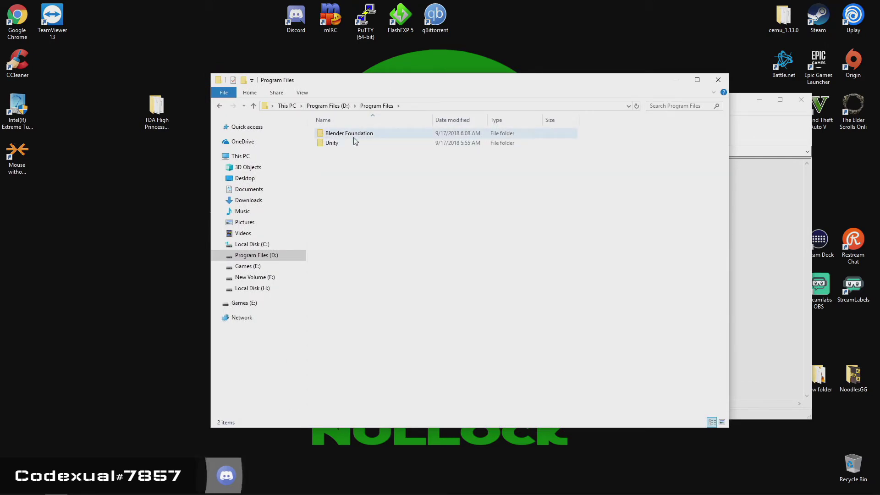
Navigate Explorer to Blender Foundation\Blender\2.79\scripts\addons.
{"action": "double_click", "coordinate": [354, 136]}
{"action": "double_click", "coordinate": [354, 137]}
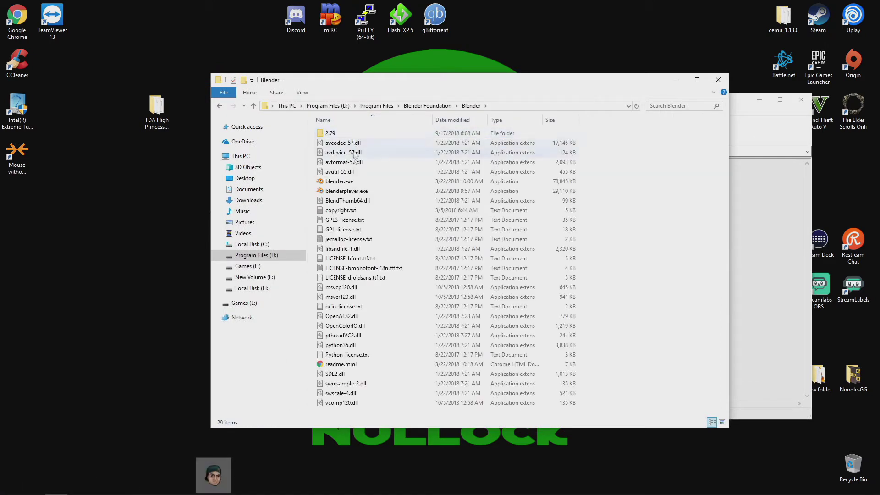
{"action": "double_click", "coordinate": [331, 134]}
{"action": "double_click", "coordinate": [341, 155]}
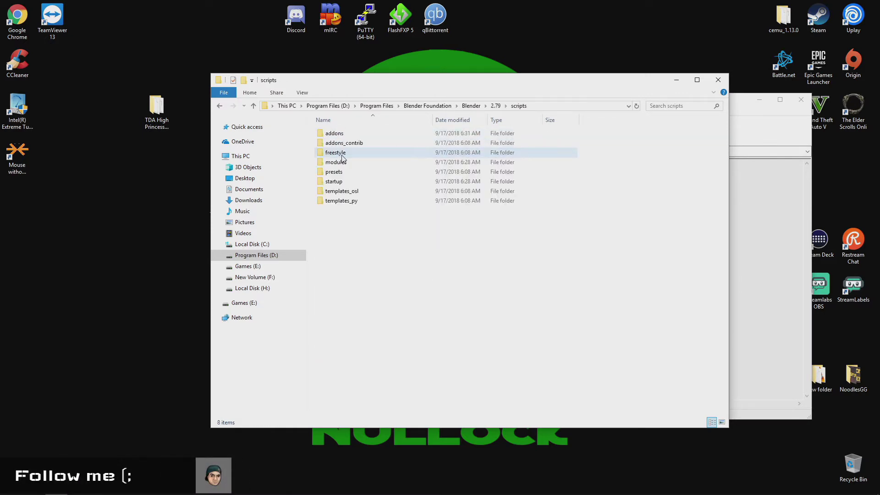
{"action": "double_click", "coordinate": [342, 137]}
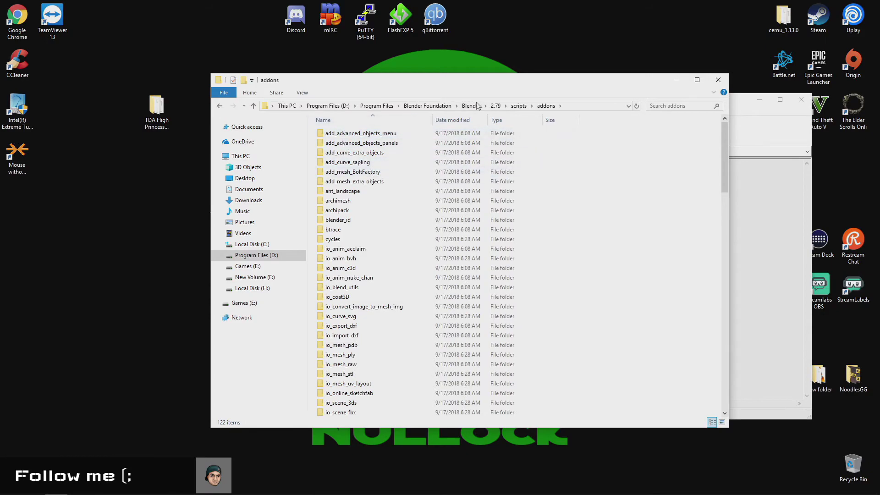
{"action": "left_click_drag", "start_coordinate": [475, 82], "coordinate": [372, 227]}
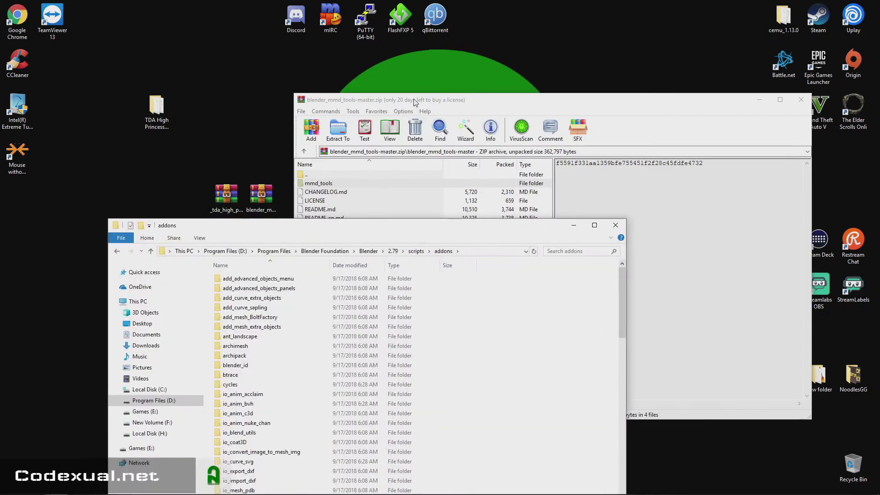
Copy the mmd_tools folder into the addons folder, replacing existing files, and close the archive.
{"action": "left_click_drag", "start_coordinate": [404, 94], "coordinate": [595, 56]}
{"action": "left_click_drag", "start_coordinate": [510, 141], "coordinate": [595, 422]}
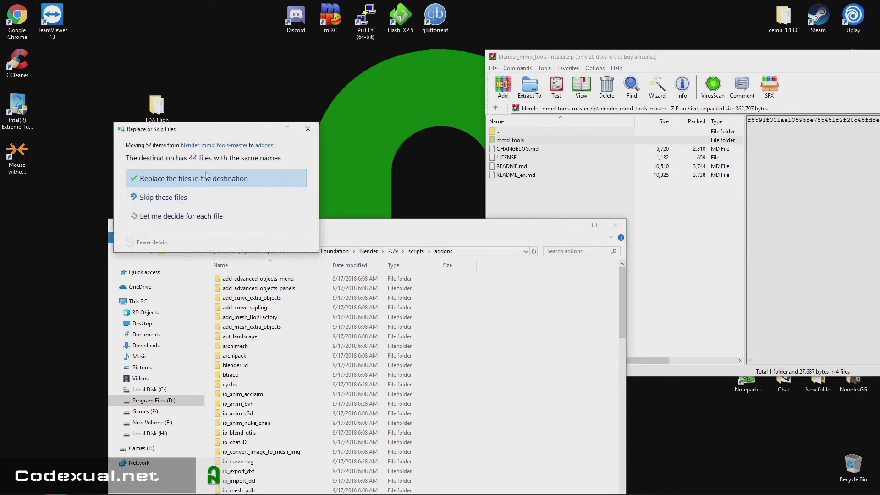
{"action": "left_click", "coordinate": [205, 177]}
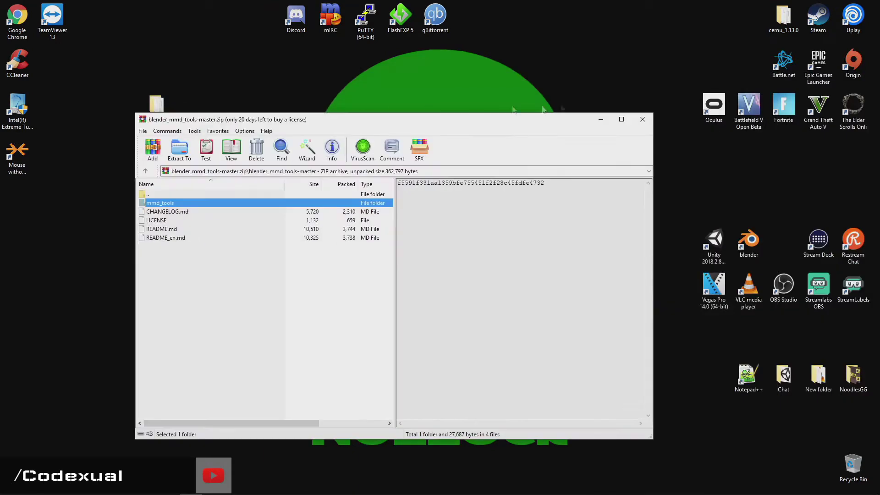
{"action": "left_click", "coordinate": [643, 119]}
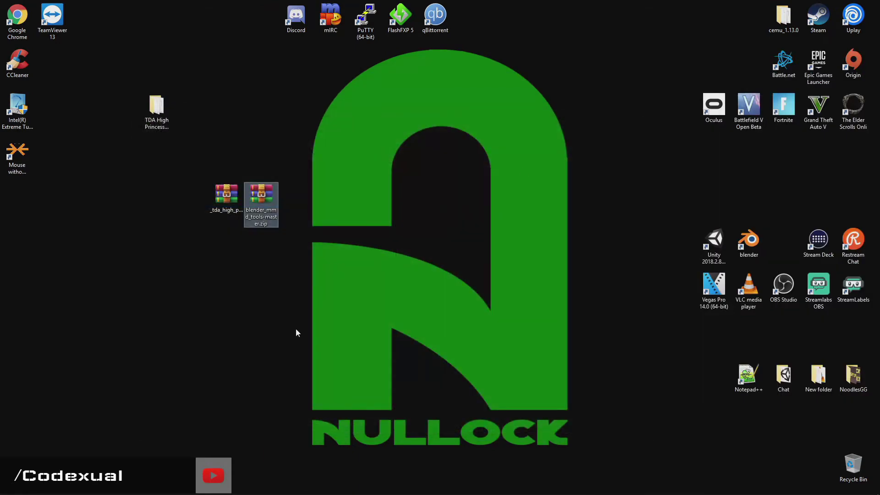
Launch Blender 2.79 from a Start menu search for 'blen' and dismiss the splash screen.
{"action": "key", "text": "super"}
{"action": "type", "text": "blender"}
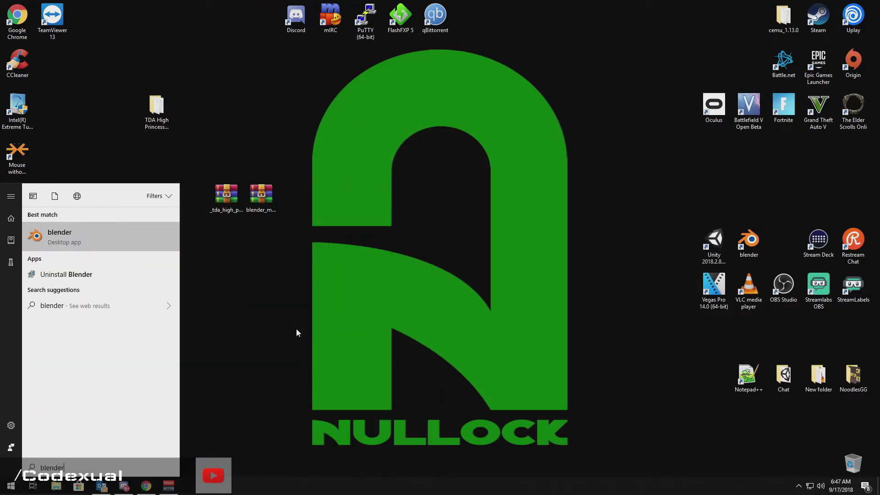
{"action": "key", "text": "Return"}
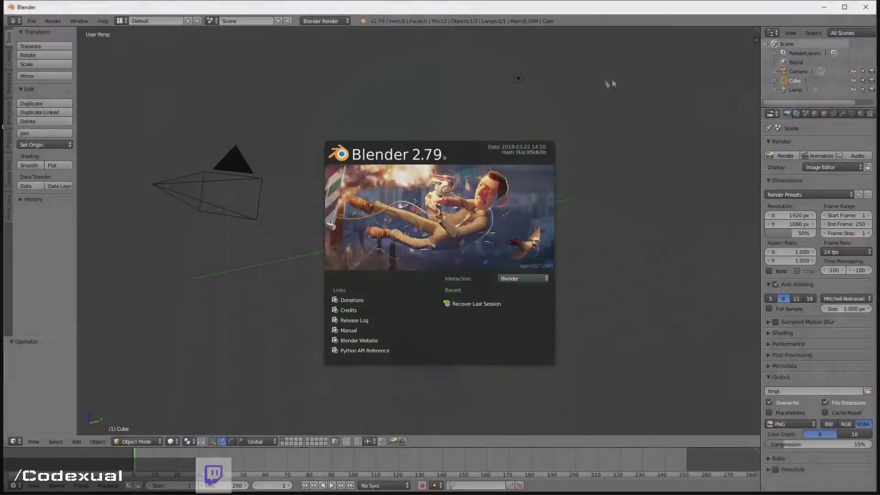
{"action": "left_click", "coordinate": [33, 21]}
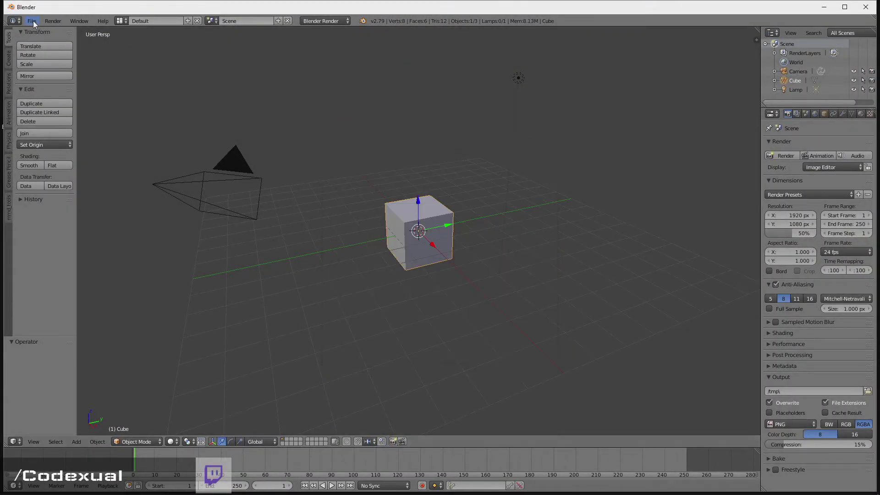
Enable the mmd_tools add-on via an 'mmd' search in User Preferences and save user settings.
{"action": "left_click", "coordinate": [31, 21]}
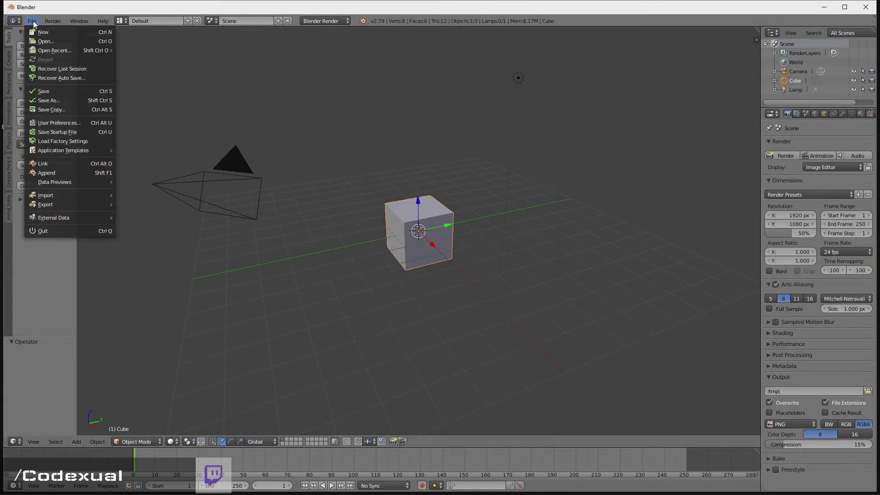
{"action": "left_click", "coordinate": [41, 124]}
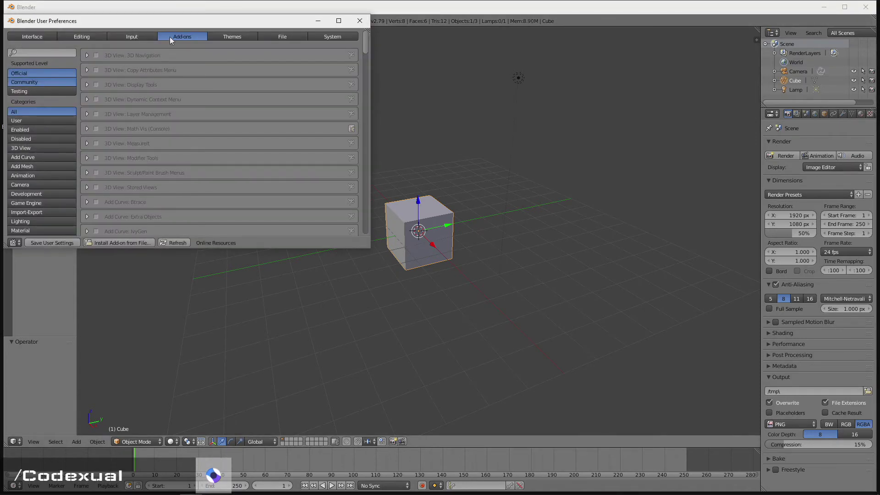
{"action": "left_click", "coordinate": [65, 51]}
{"action": "type", "text": "mmd"}
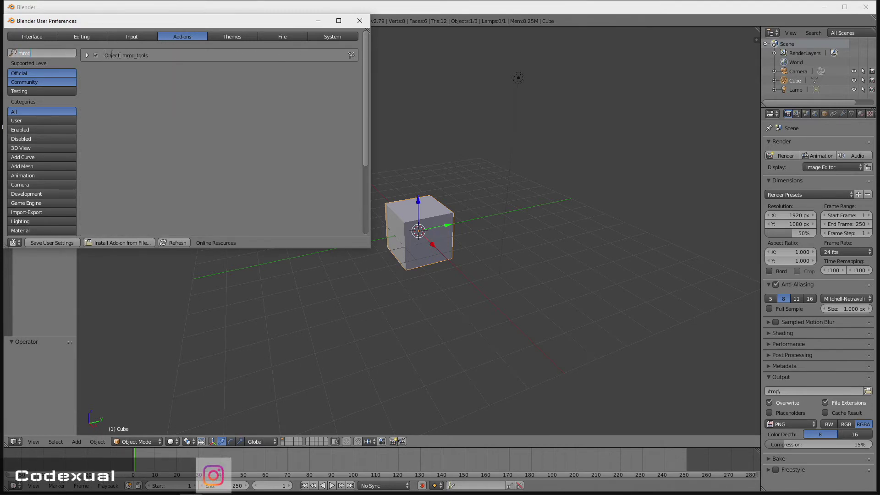
{"action": "key", "text": "Return"}
{"action": "left_click", "coordinate": [65, 243]}
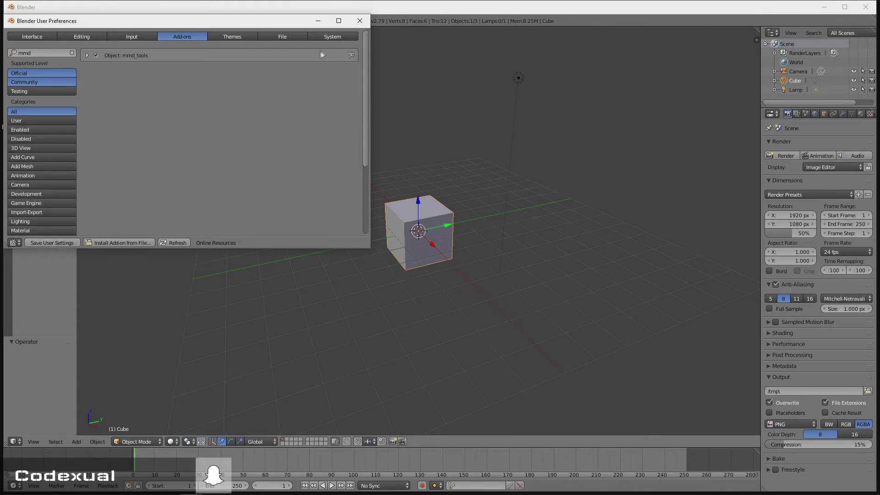
{"action": "left_click", "coordinate": [360, 21]}
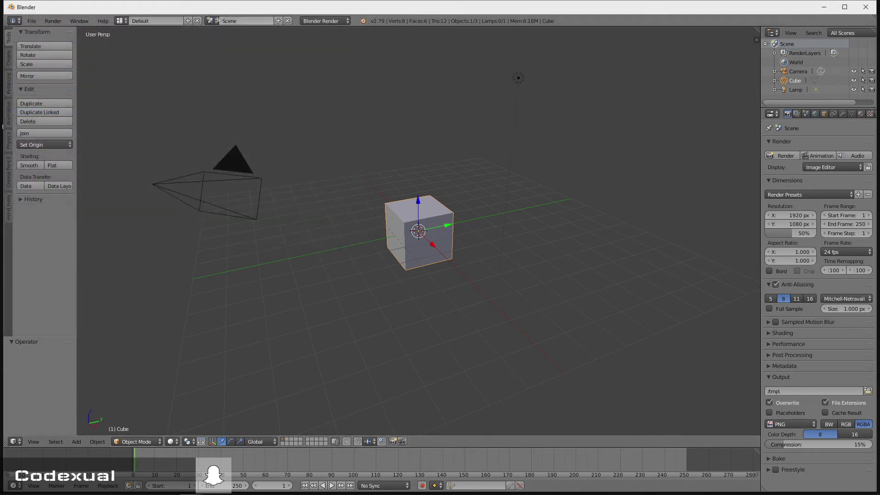
Use File > Import > MikuMikuDance Model to pick TDA High Princess Haku Ver.1.00.pmx from the Desktop.
{"action": "left_click", "coordinate": [37, 22]}
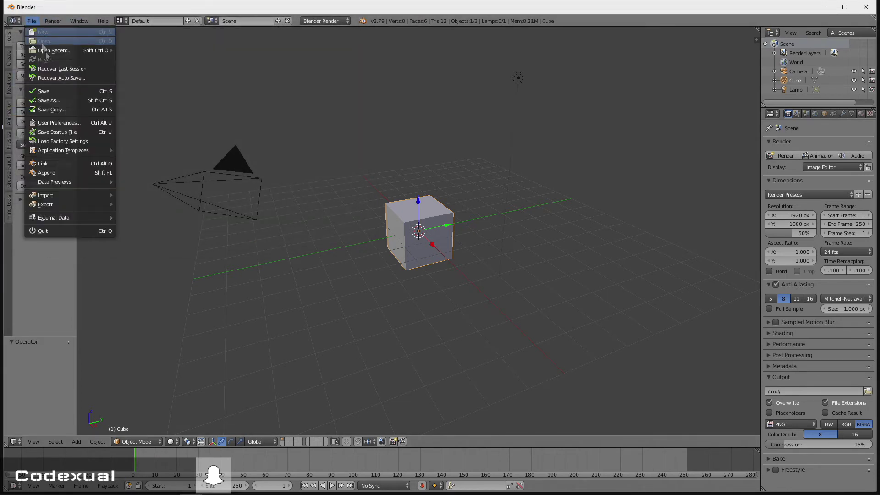
{"action": "mouse_move", "coordinate": [80, 196]}
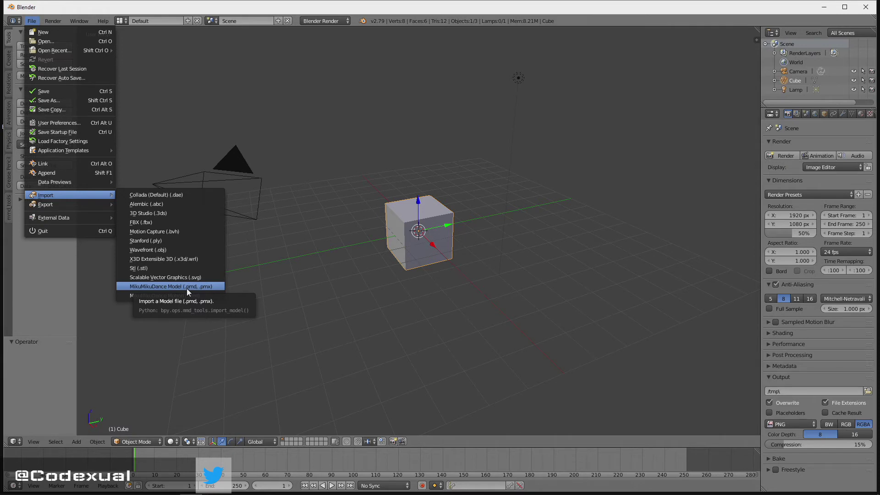
{"action": "left_click", "coordinate": [198, 287]}
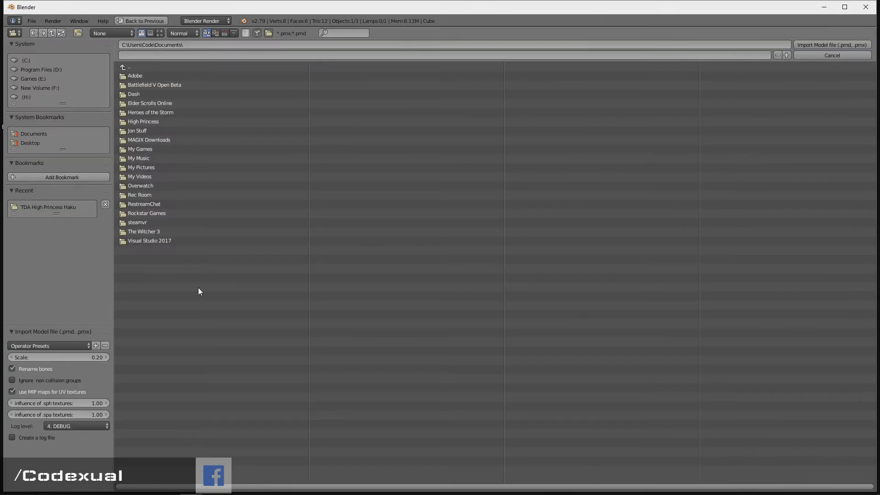
{"action": "left_click", "coordinate": [31, 143]}
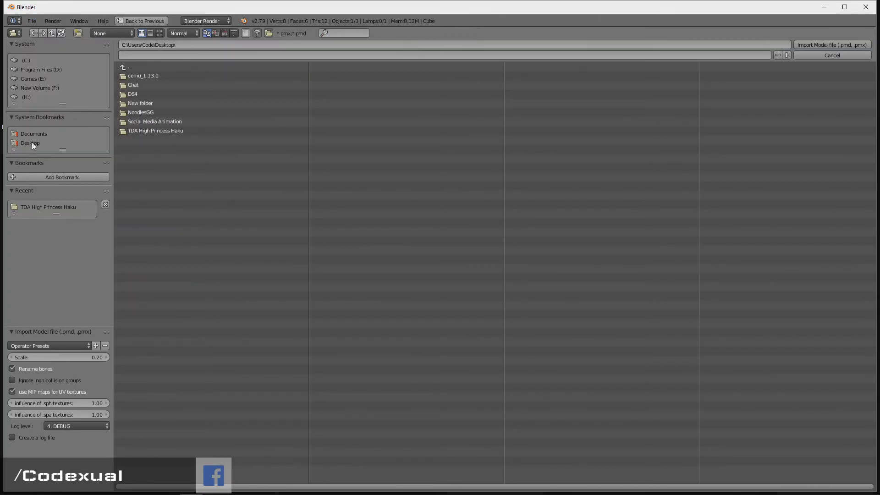
{"action": "left_click", "coordinate": [161, 130]}
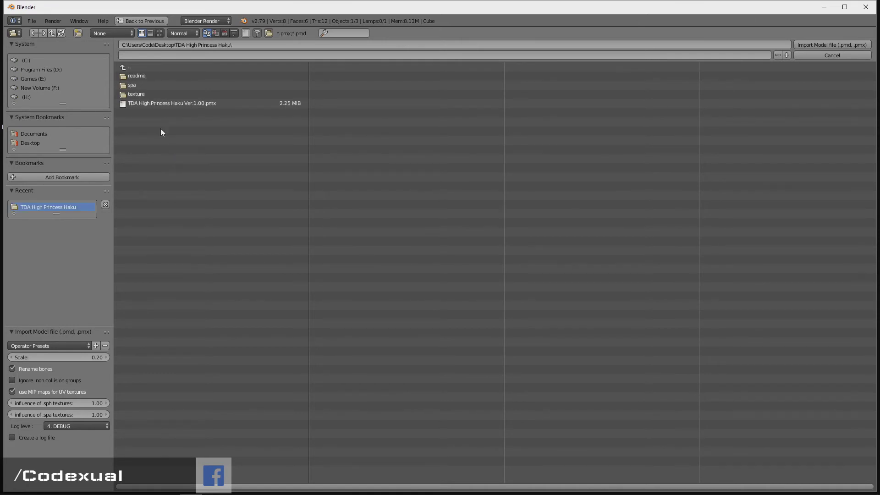
{"action": "left_click", "coordinate": [204, 106]}
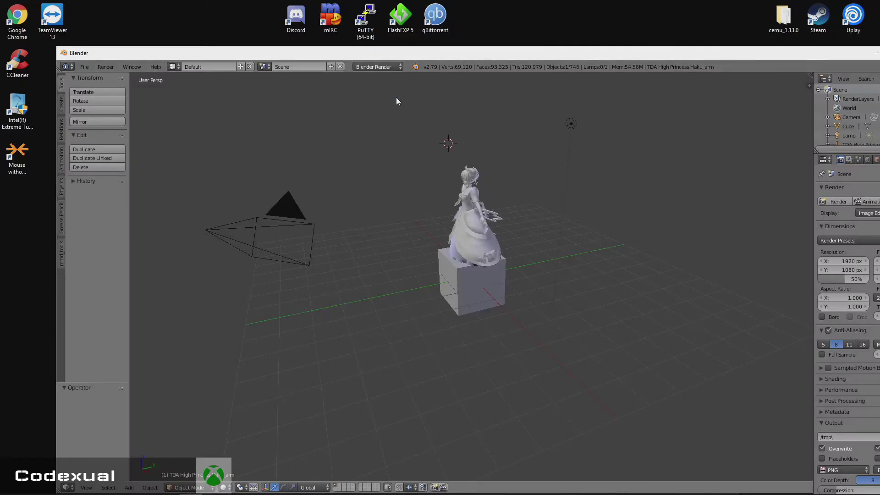
Maximize Blender and orbit and zoom the 3D view onto the Haku model standing on the cube.
{"action": "double_click", "coordinate": [464, 53]}
{"action": "scroll", "coordinate": [420, 216], "scroll_direction": "up", "scroll_amount": 5}
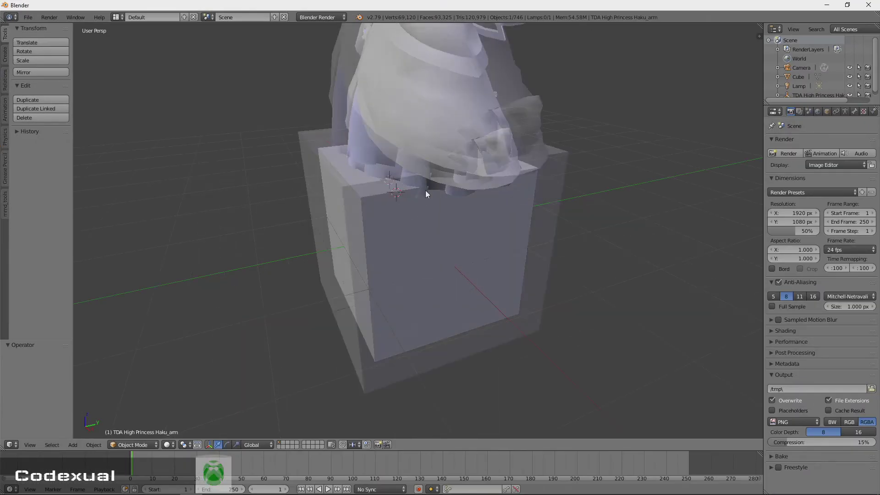
{"action": "scroll", "coordinate": [429, 191], "scroll_direction": "down", "scroll_amount": 8}
{"action": "scroll", "coordinate": [423, 172], "scroll_direction": "up", "scroll_amount": 3}
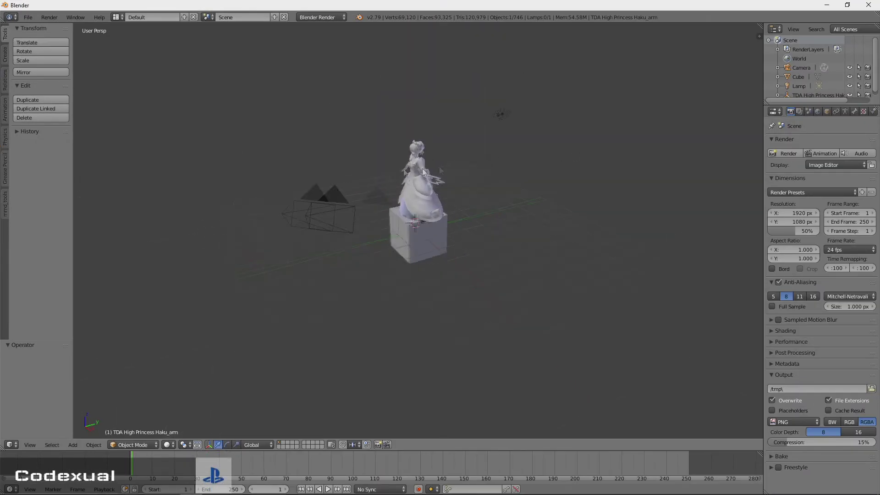
{"action": "middle_click_drag", "start_coordinate": [423, 172], "coordinate": [443, 157]}
{"action": "scroll", "coordinate": [438, 151], "scroll_direction": "up", "scroll_amount": 5}
{"action": "scroll", "coordinate": [432, 164], "scroll_direction": "down", "scroll_amount": 1}
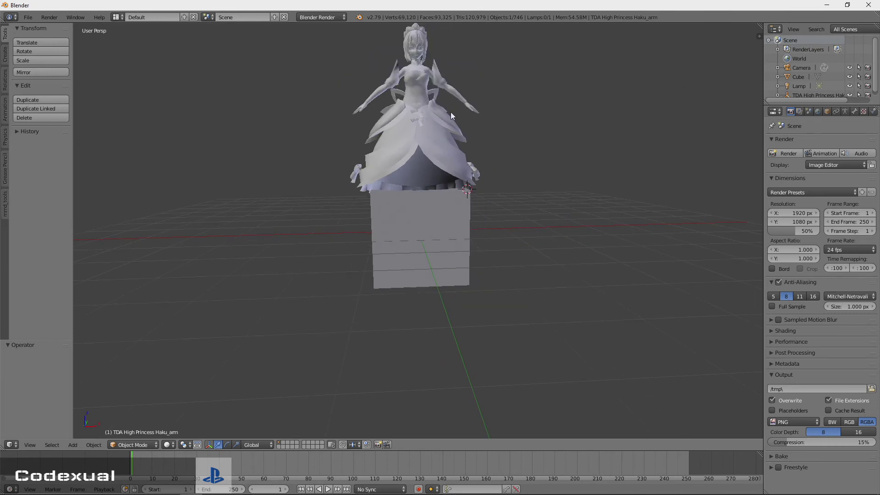
{"action": "left_click", "coordinate": [418, 132]}
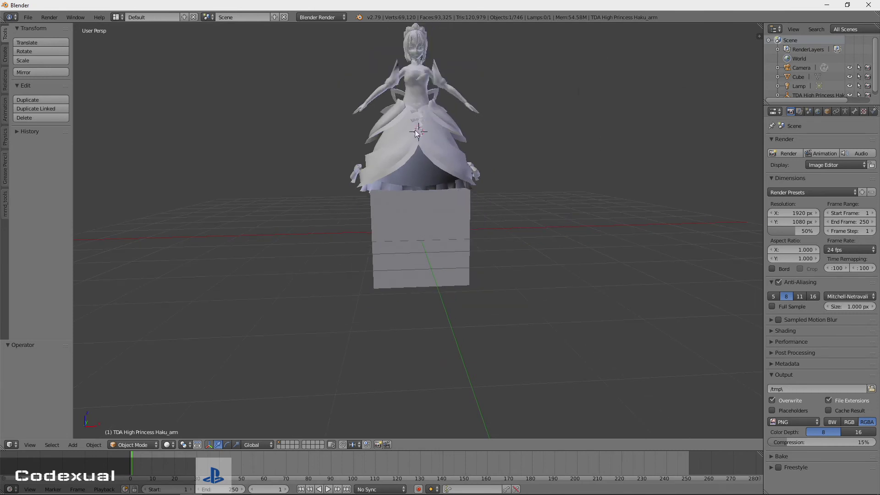